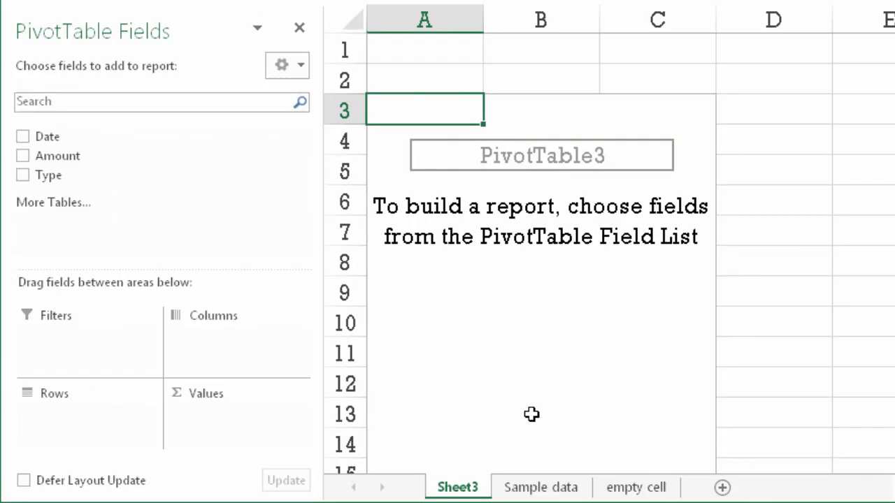
Sum Amount by Date in the pivot table, with Date in the rows, and ungroup the dates
{"action": "left_click_drag", "start_coordinate": [57, 156], "coordinate": [230, 419]}
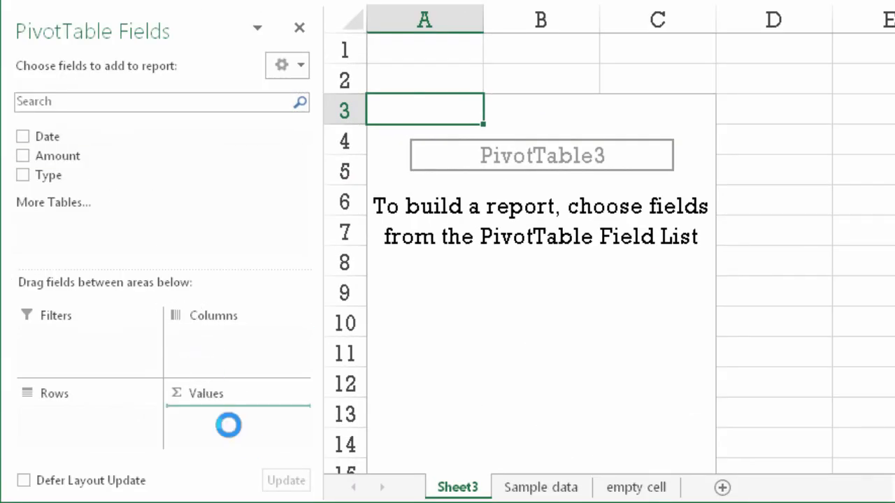
{"action": "left_click_drag", "start_coordinate": [60, 139], "coordinate": [114, 415]}
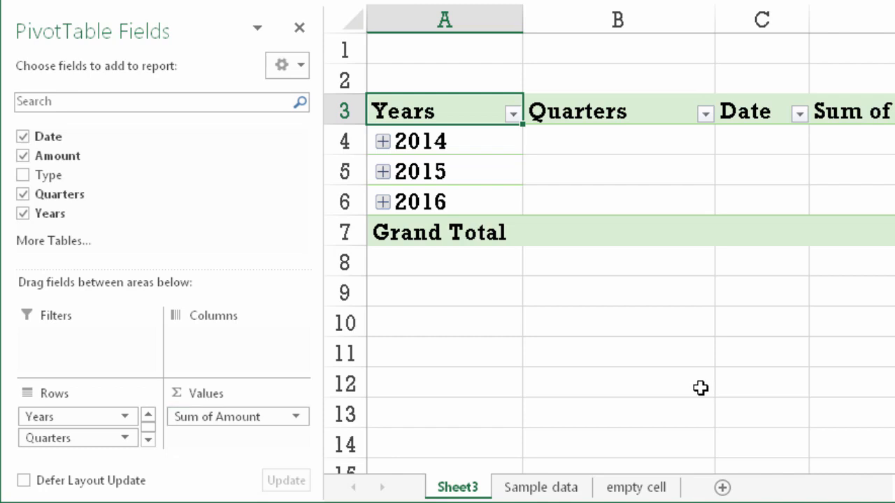
{"action": "right_click", "coordinate": [479, 173]}
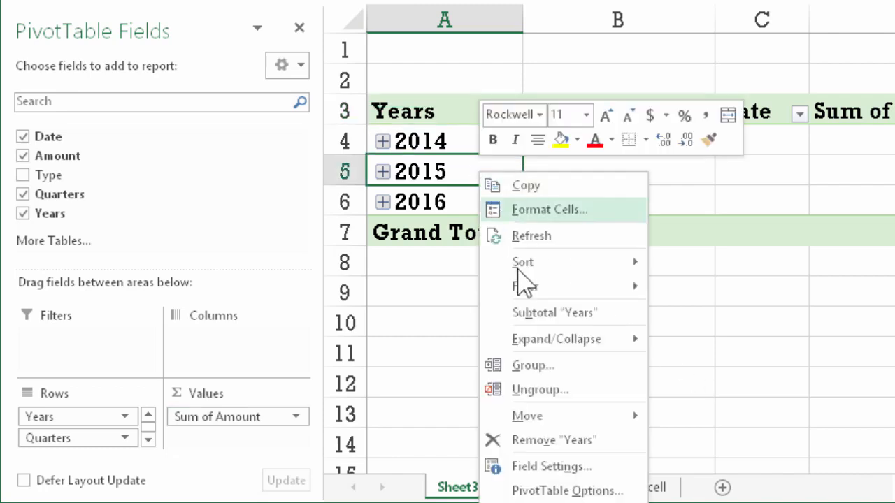
{"action": "left_click", "coordinate": [555, 390]}
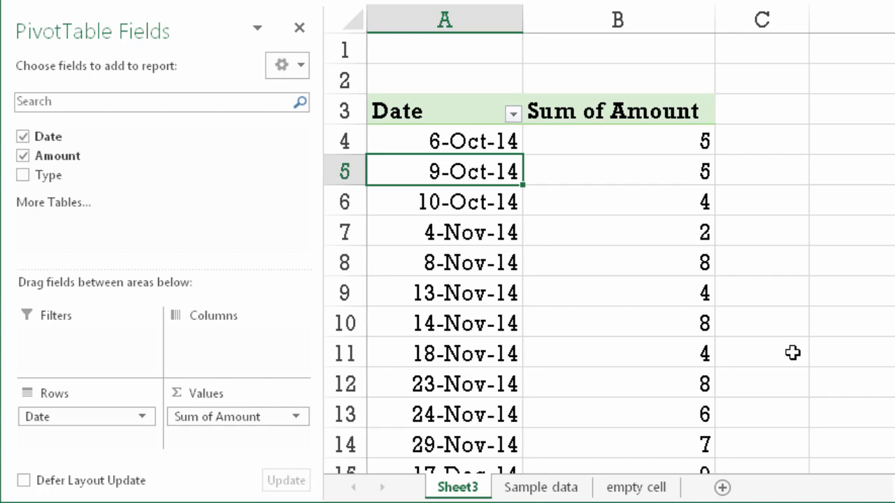
Group the pivot table's dates by Months, Quarters and Years
{"action": "right_click", "coordinate": [433, 152]}
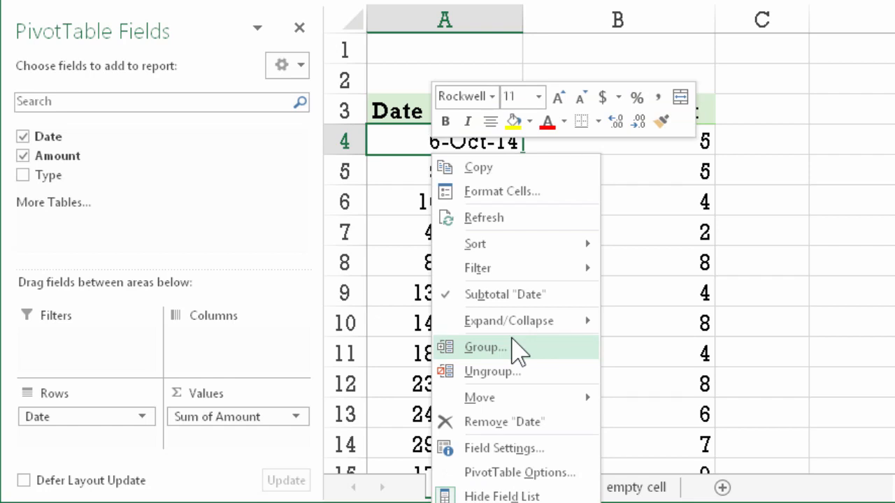
{"action": "left_click", "coordinate": [513, 339]}
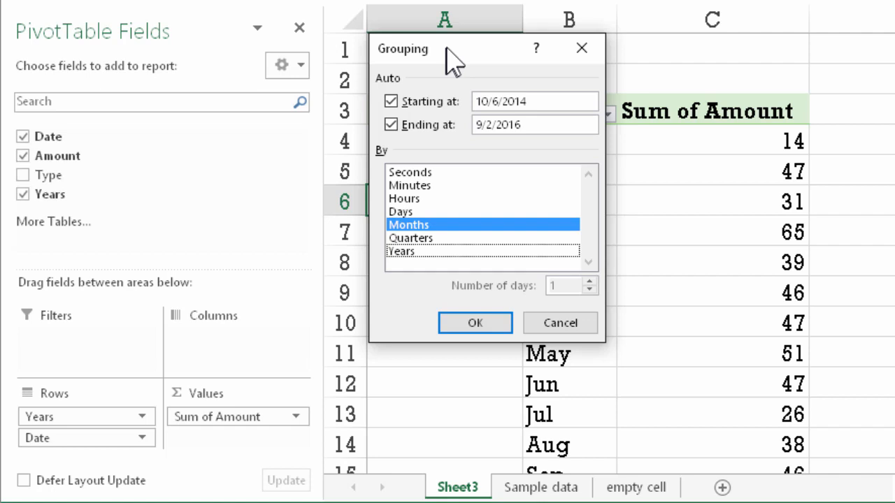
{"action": "left_click", "coordinate": [411, 238]}
{"action": "left_click", "coordinate": [419, 251]}
{"action": "left_click", "coordinate": [482, 326]}
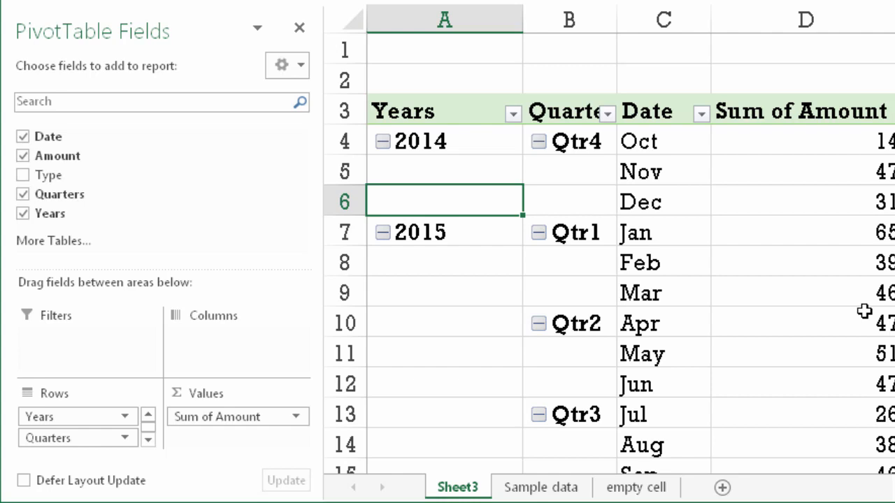
{"action": "left_click", "coordinate": [685, 228]}
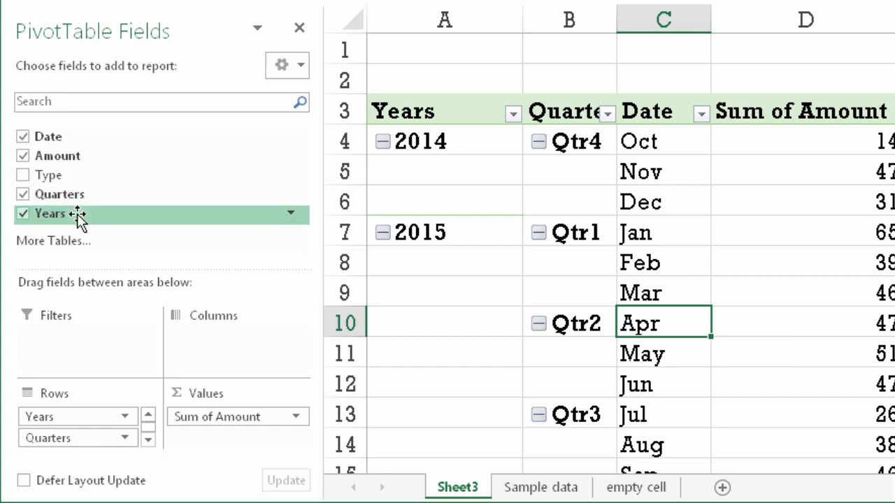
Remove Quarters from the pivot table's rows and move Years to the columns
{"action": "left_click_drag", "start_coordinate": [90, 443], "coordinate": [144, 221]}
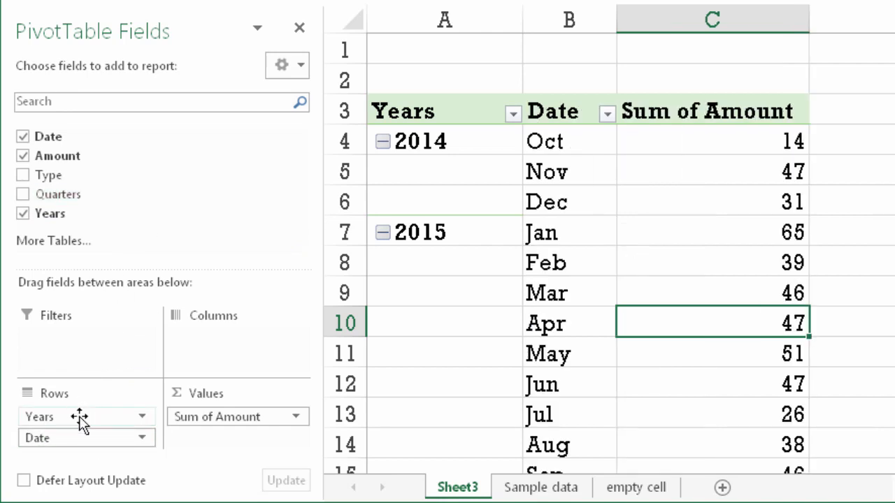
{"action": "left_click_drag", "start_coordinate": [82, 417], "coordinate": [238, 358]}
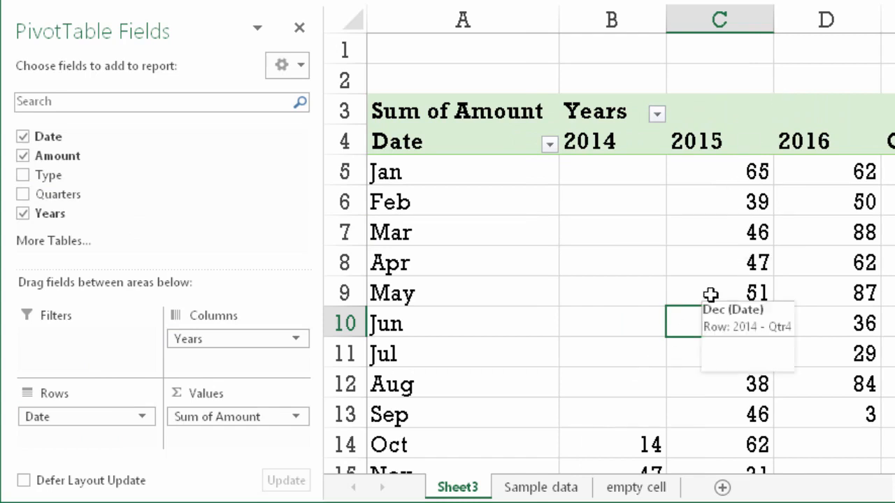
{"action": "mouse_move", "coordinate": [710, 295]}
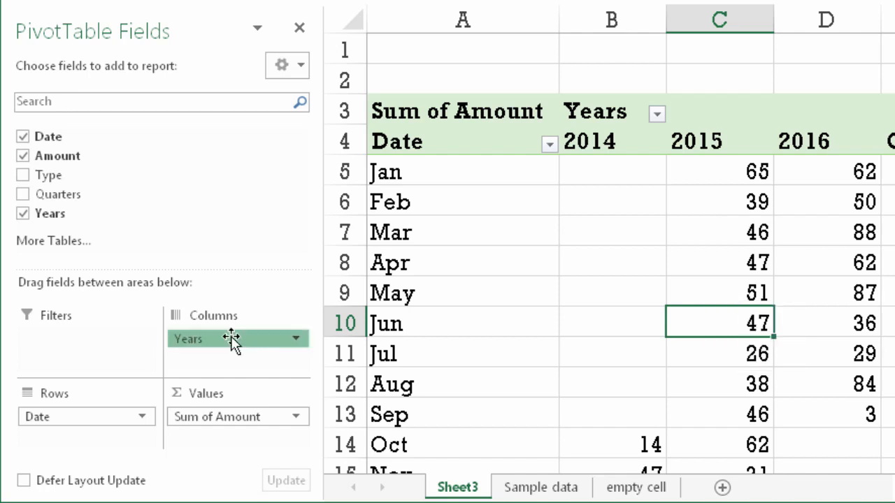
Remove Years from the pivot table's columns and place it in the rows below Date
{"action": "left_click_drag", "start_coordinate": [231, 339], "coordinate": [134, 170]}
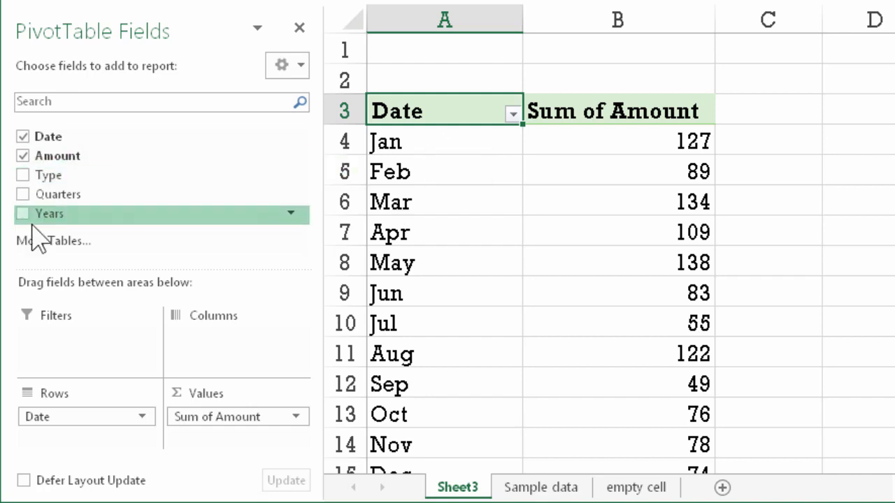
{"action": "left_click_drag", "start_coordinate": [53, 215], "coordinate": [92, 461]}
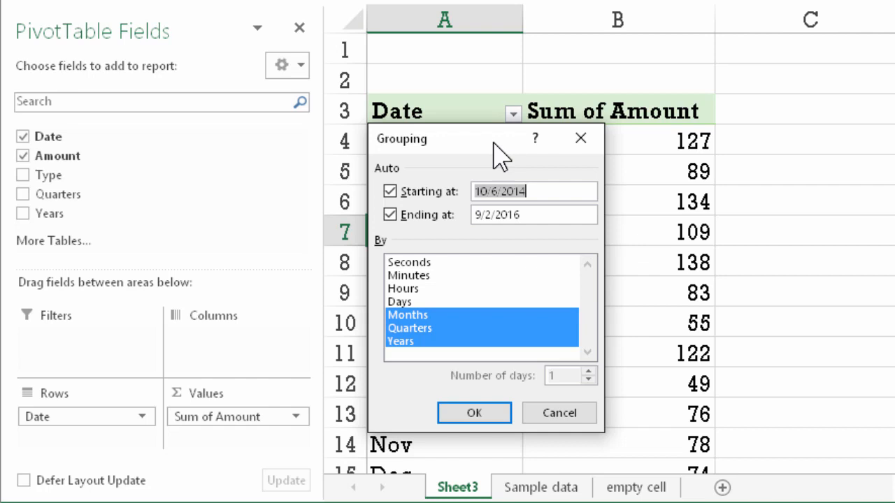
Regroup the dates by Days only instead of Months, Quarters and Years, increasing the number of days per group
{"action": "left_click", "coordinate": [434, 314]}
{"action": "left_click", "coordinate": [433, 328]}
{"action": "left_click", "coordinate": [434, 341]}
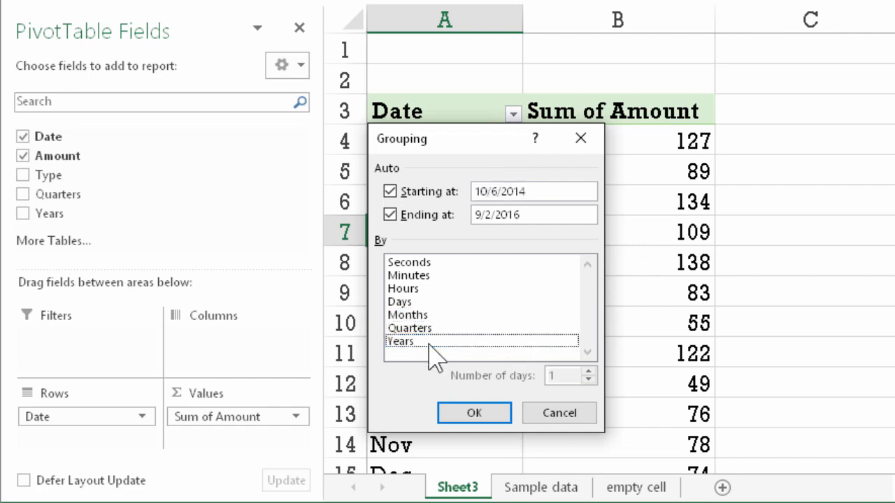
{"action": "left_click", "coordinate": [418, 303]}
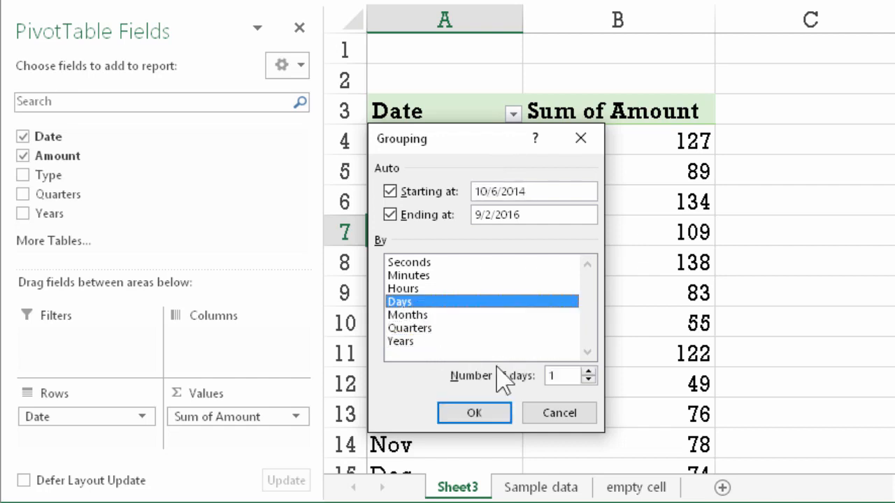
{"action": "left_click", "coordinate": [588, 372]}
{"action": "left_click", "coordinate": [587, 372]}
{"action": "left_click", "coordinate": [588, 372]}
{"action": "left_click", "coordinate": [587, 372]}
{"action": "left_click", "coordinate": [587, 372]}
{"action": "left_click", "coordinate": [588, 372]}
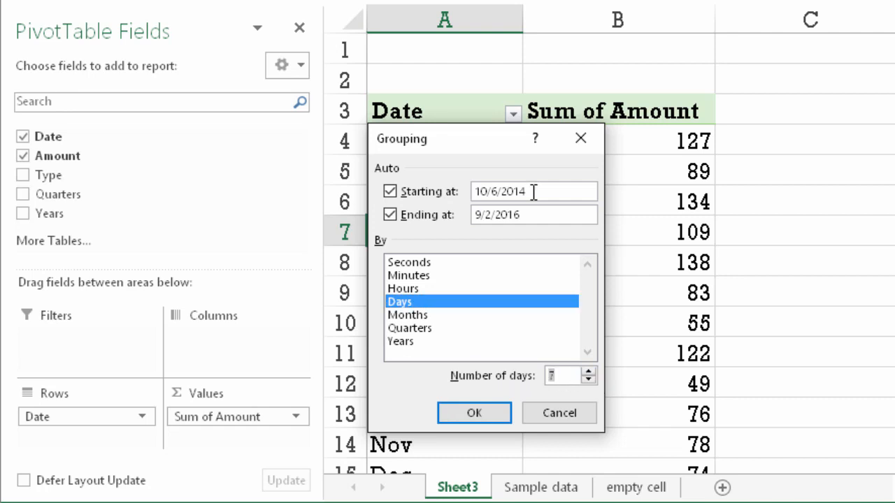
{"action": "key", "text": "Return"}
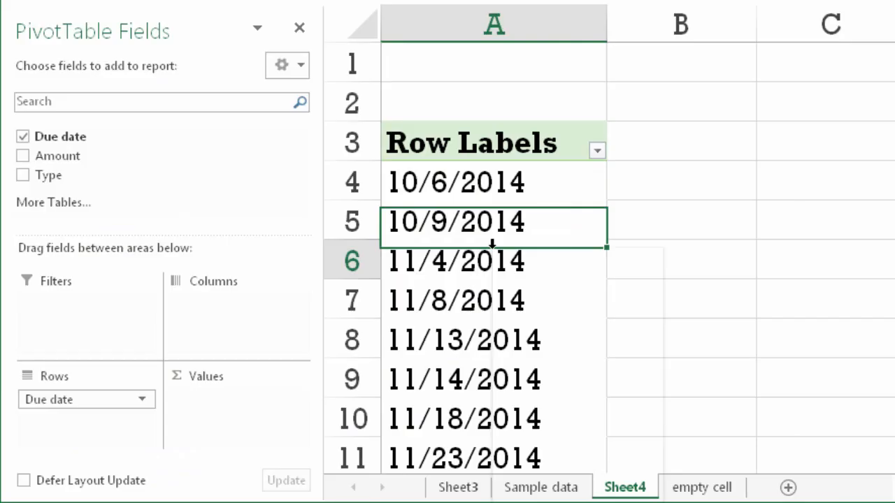
Try to group the Due date row labels in the Sheet4 pivot table
{"action": "right_click", "coordinate": [493, 249]}
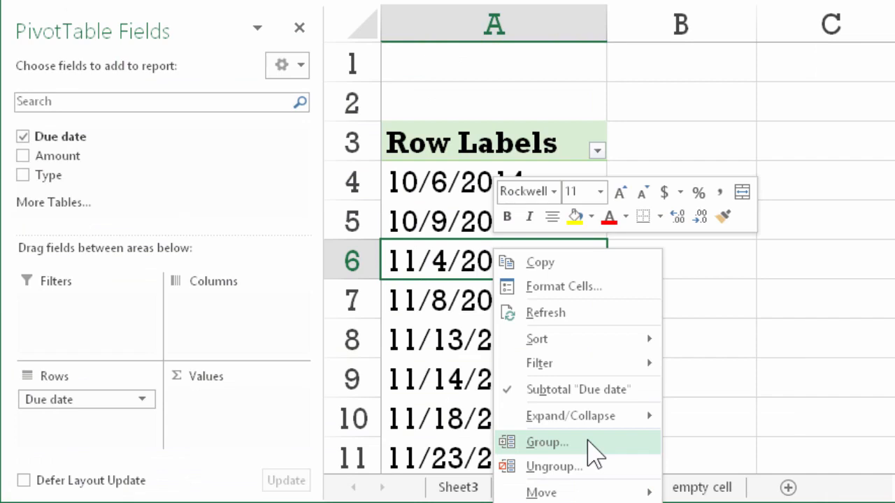
{"action": "left_click", "coordinate": [547, 442]}
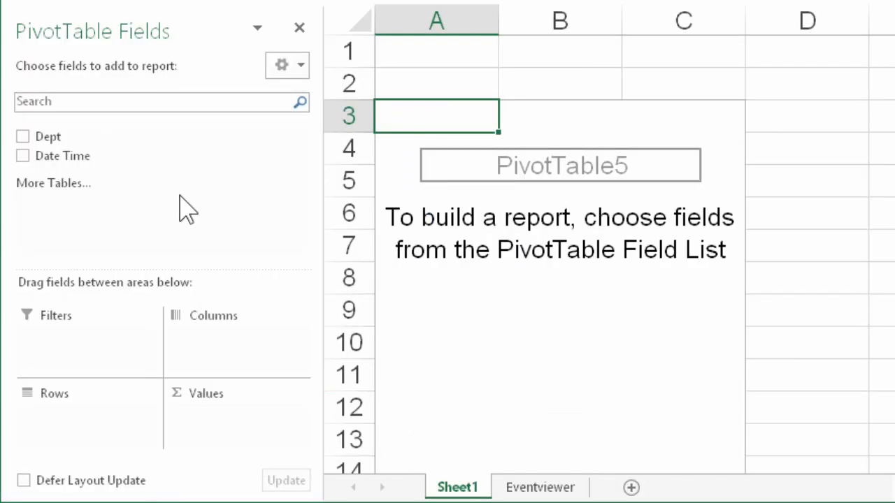
Count Dept by Date Time in the new pivot table and group the date-time rows by Days only
{"action": "left_click_drag", "start_coordinate": [48, 137], "coordinate": [255, 430]}
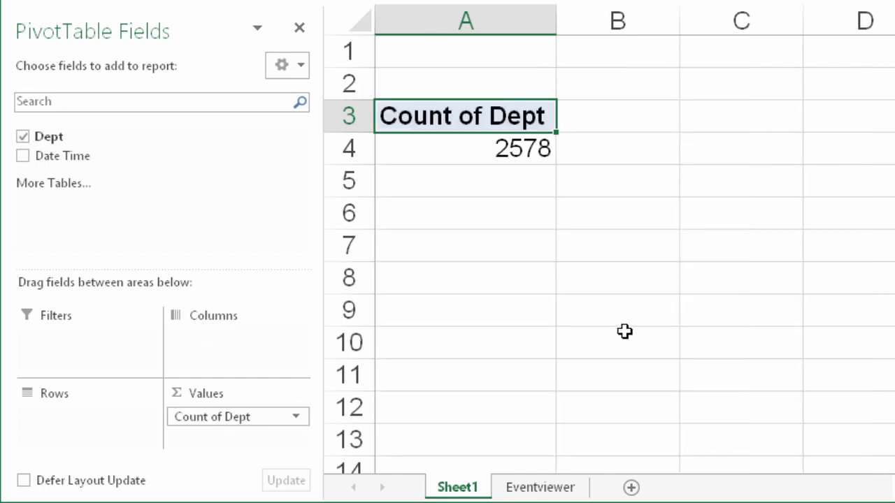
{"action": "left_click_drag", "start_coordinate": [63, 157], "coordinate": [68, 428]}
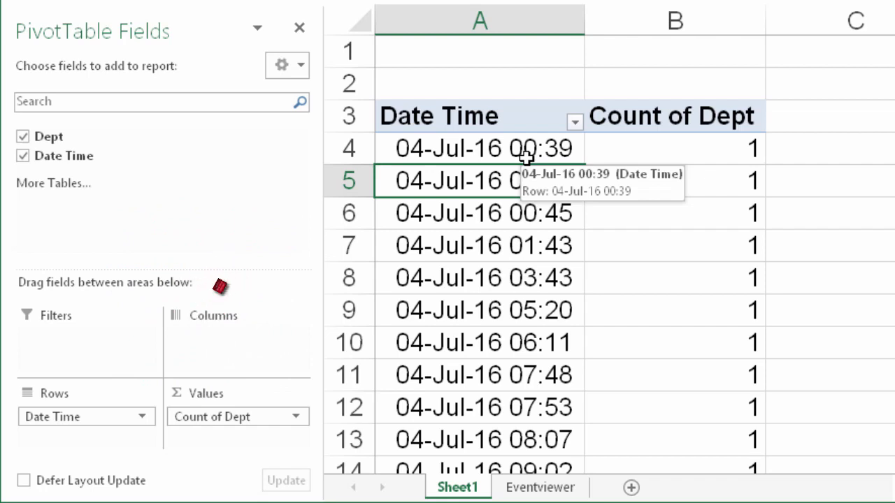
{"action": "key", "text": "alt+shift+Right"}
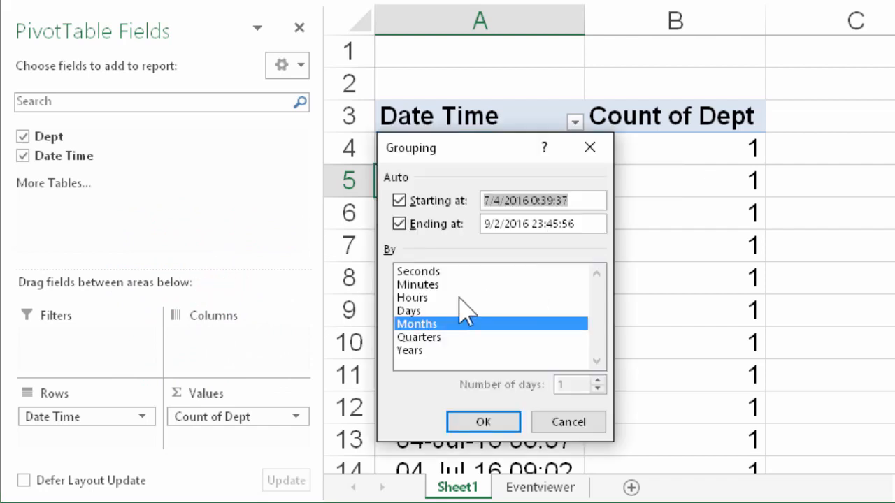
{"action": "left_click", "coordinate": [428, 310]}
{"action": "left_click", "coordinate": [461, 324]}
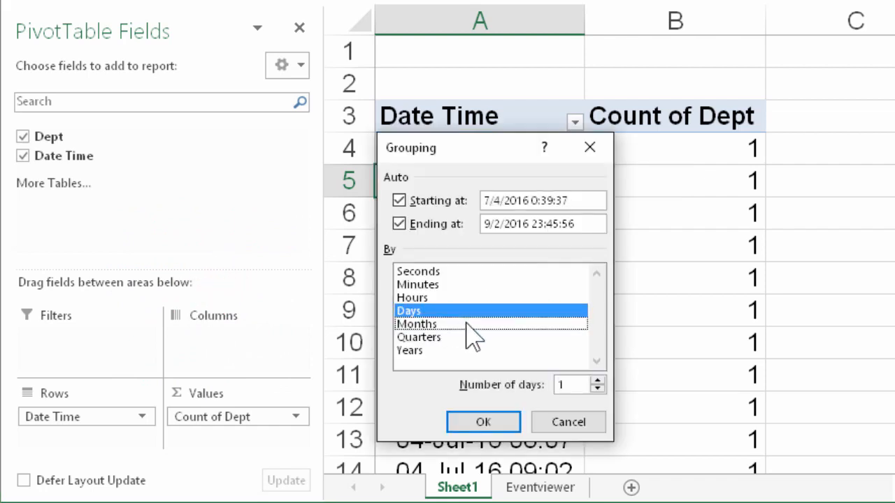
{"action": "left_click", "coordinate": [481, 420]}
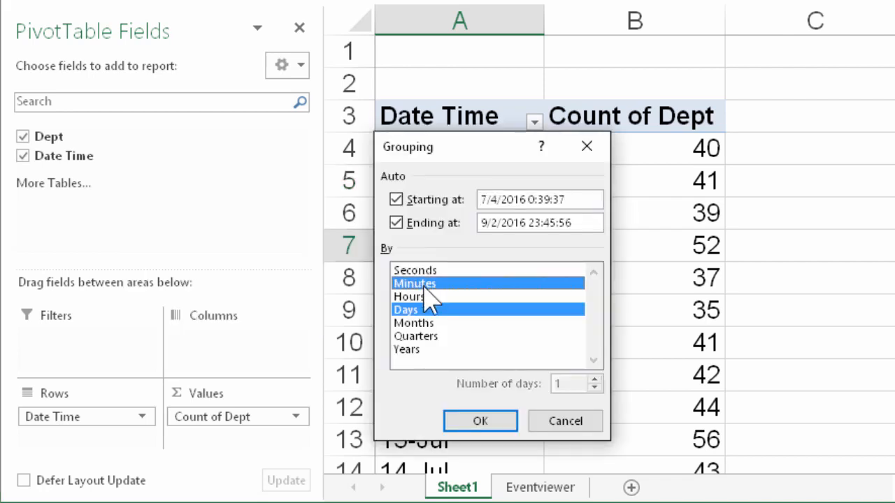
Regroup the Date Time rows by Hours only, without Days
{"action": "left_click", "coordinate": [412, 283]}
{"action": "left_click", "coordinate": [414, 297]}
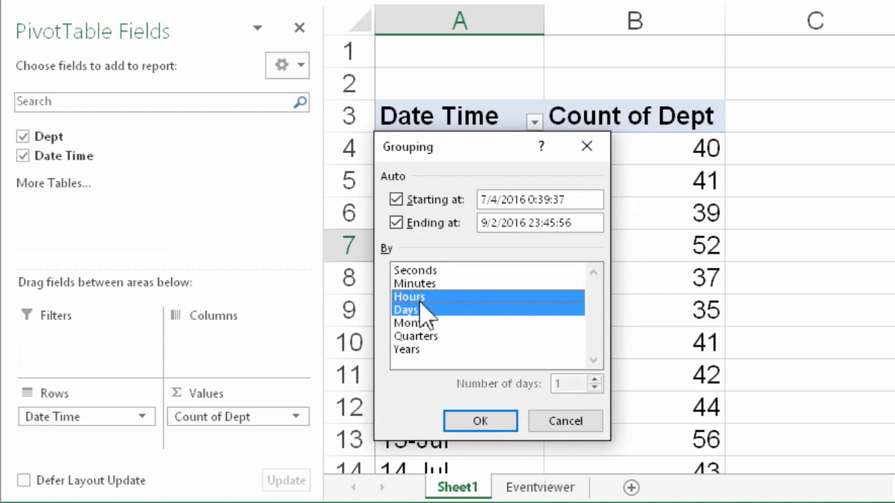
{"action": "left_click", "coordinate": [442, 310]}
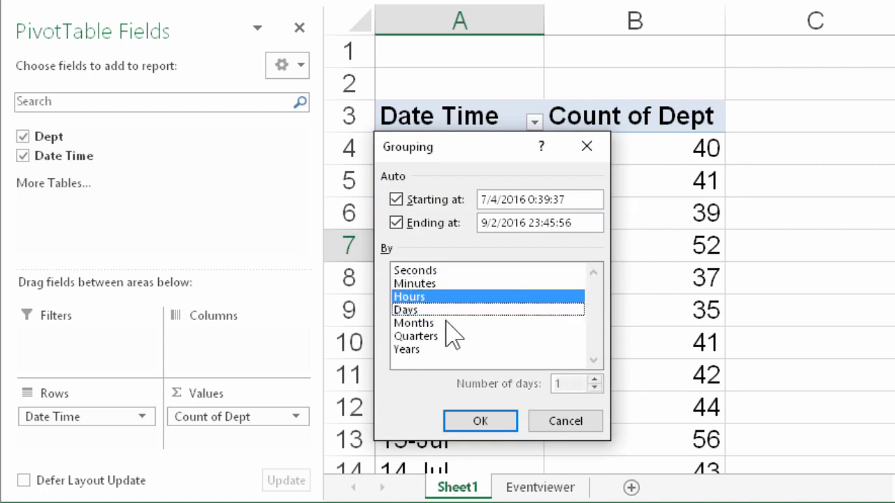
{"action": "left_click", "coordinate": [478, 423]}
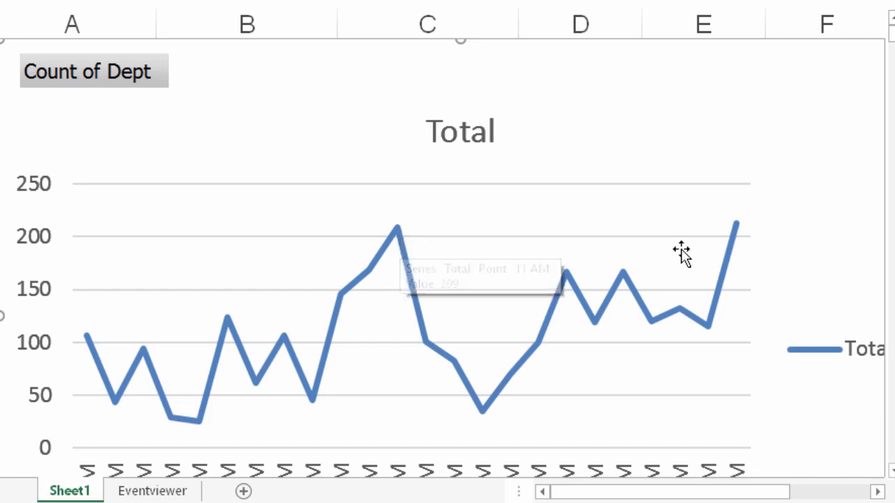
Add Days to the Date Time grouping so the rows are grouped by both Days and Hours
{"action": "mouse_move", "coordinate": [737, 230]}
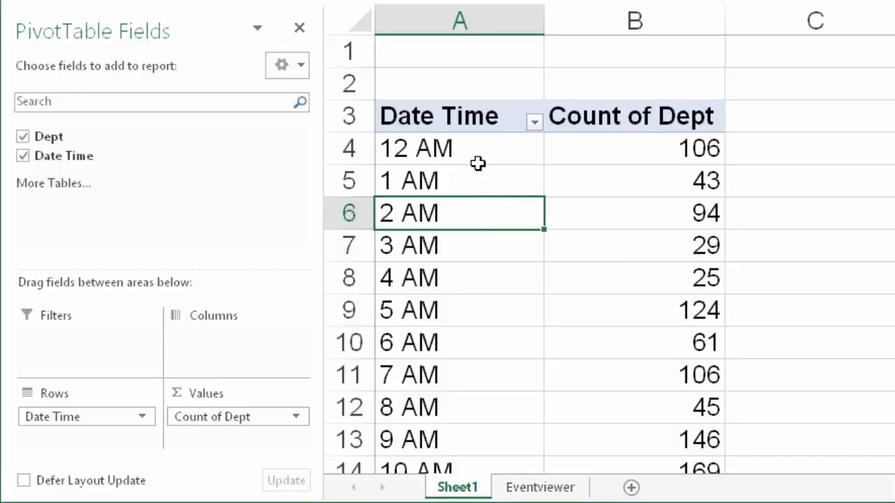
{"action": "left_click", "coordinate": [478, 144]}
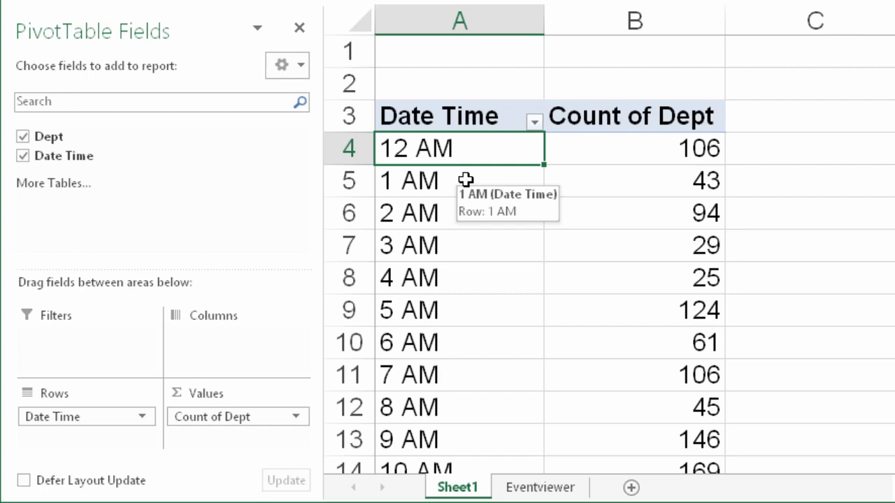
{"action": "right_click", "coordinate": [458, 215]}
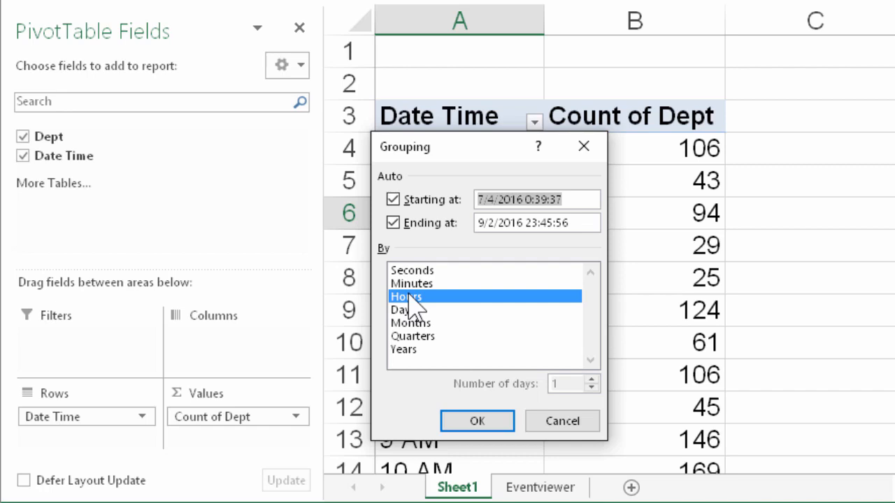
{"action": "left_click", "coordinate": [420, 313]}
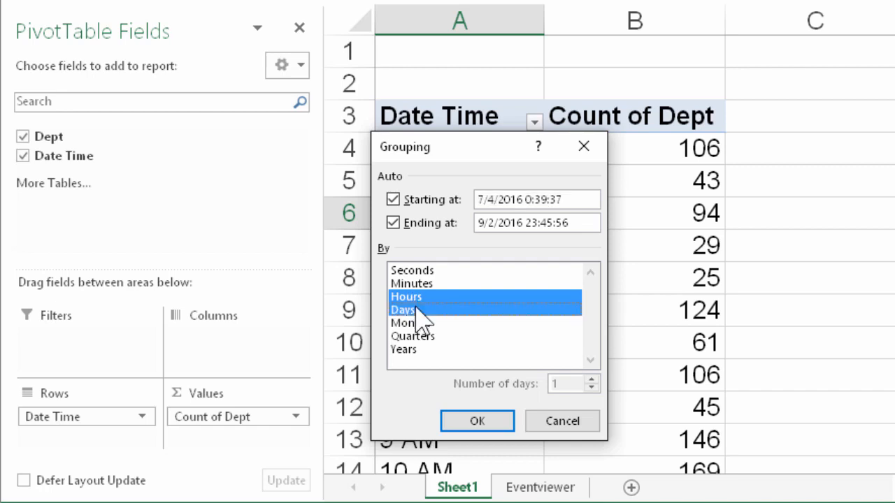
{"action": "left_click", "coordinate": [475, 421]}
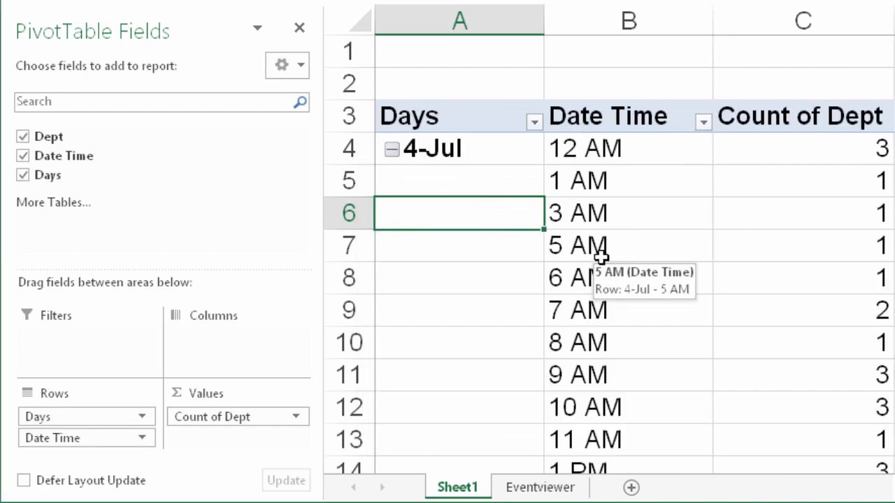